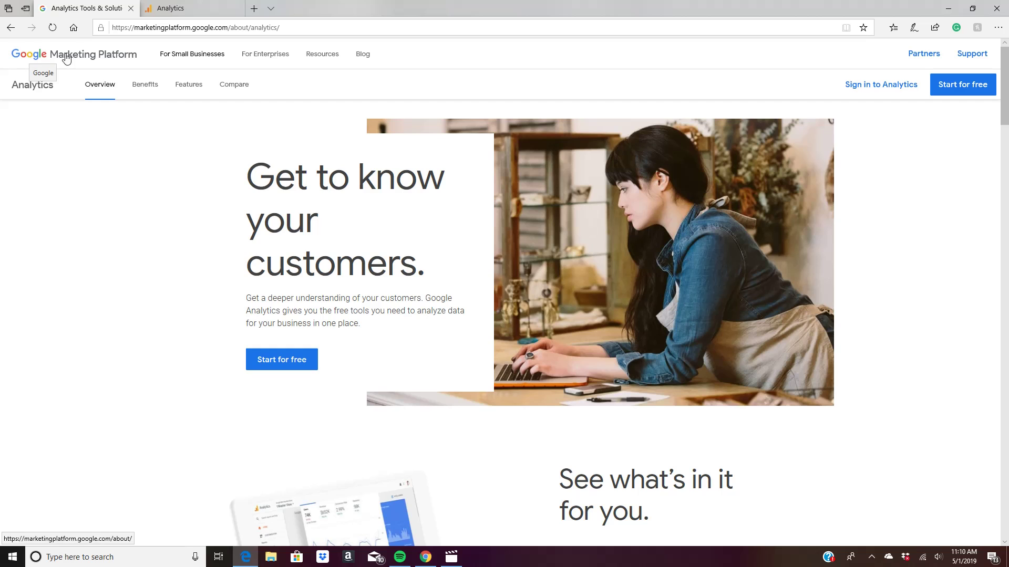
# - Review the Google Analytics new account form, including the property fields and data sharing settings
pyautogui.click(161, 27)
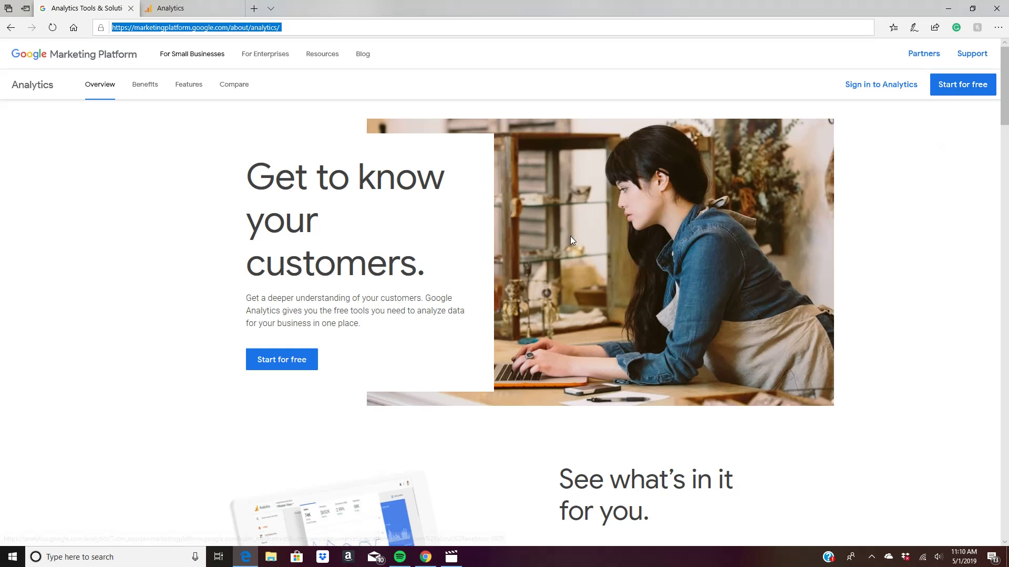
pyautogui.click(167, 9)
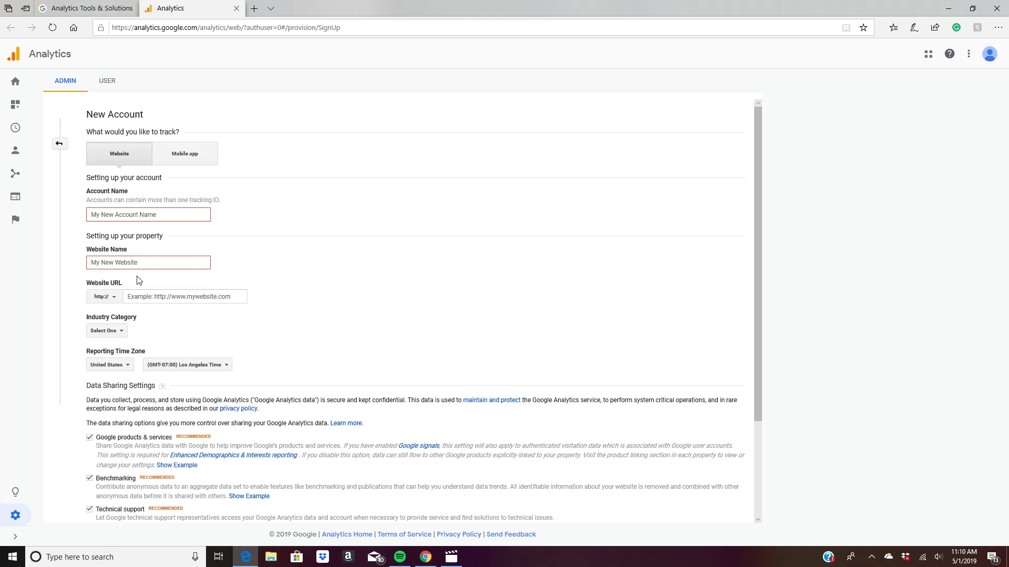
pyautogui.scroll(-3, 176, 362)
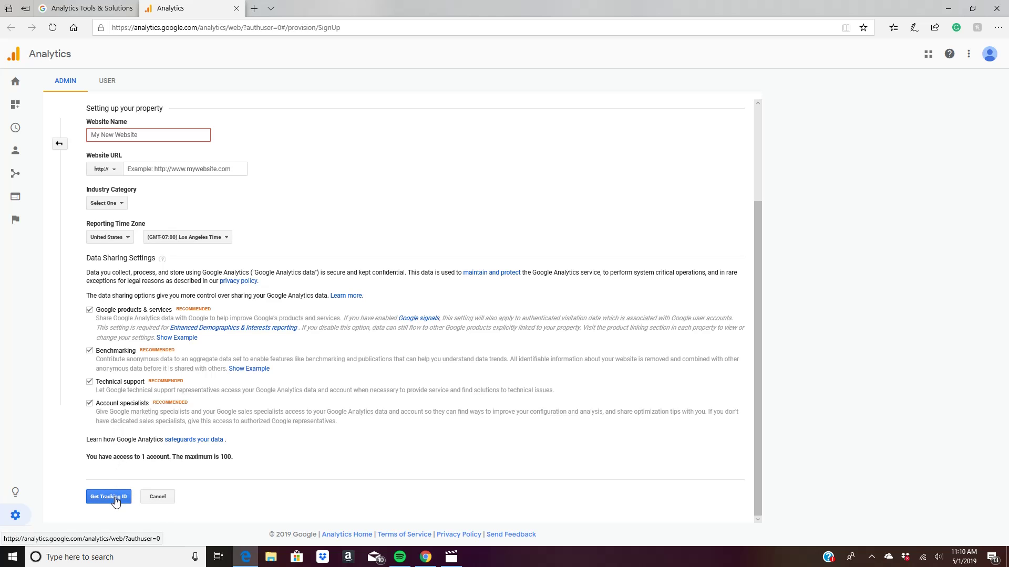
# - Switch to Chrome and highlight the tracking ID and the Global Site Tag code on the Analytics tracking code page
pyautogui.click(426, 558)
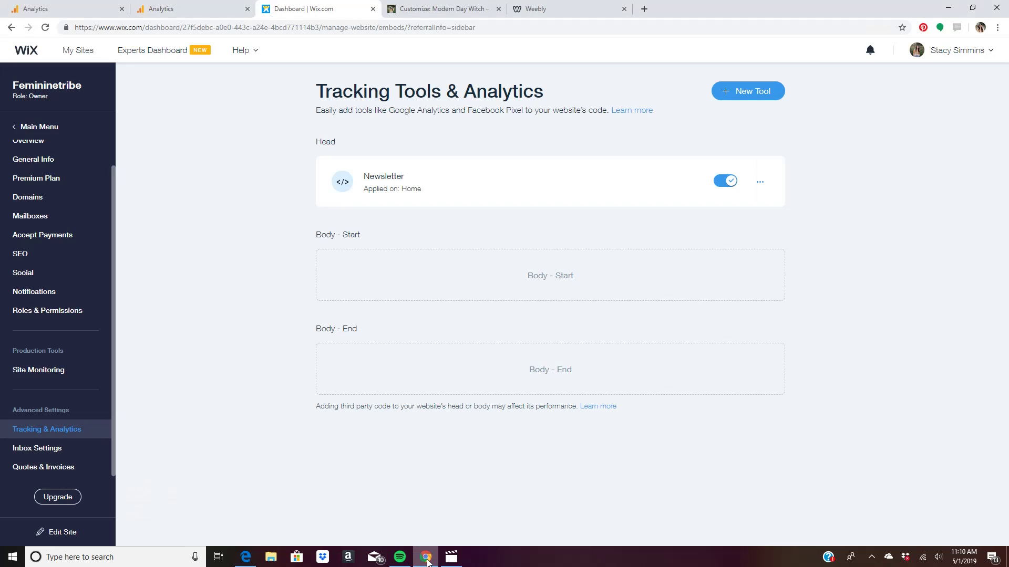
pyautogui.click(53, 12)
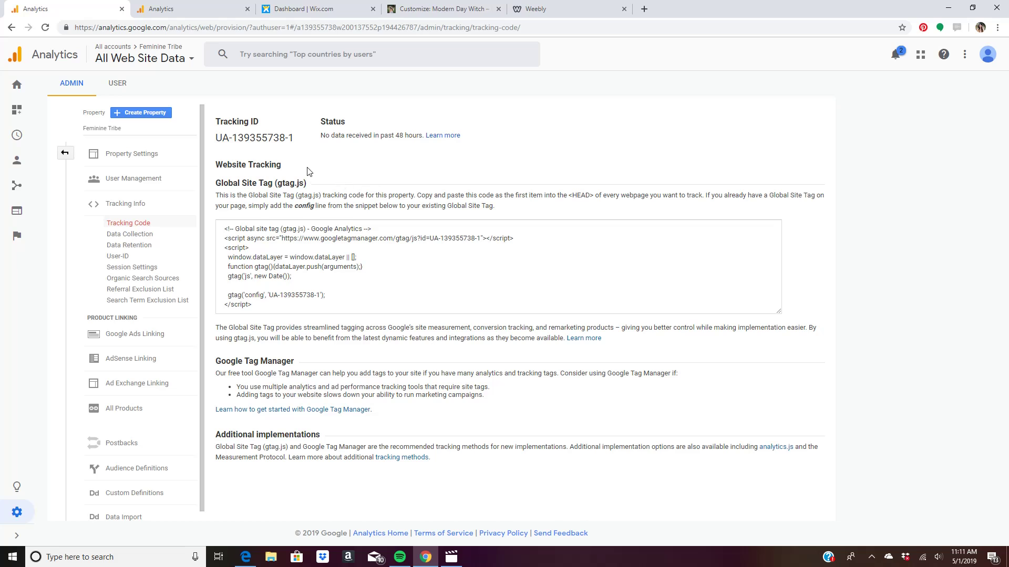
pyautogui.moveTo(216, 138); pyautogui.dragTo(296, 144)
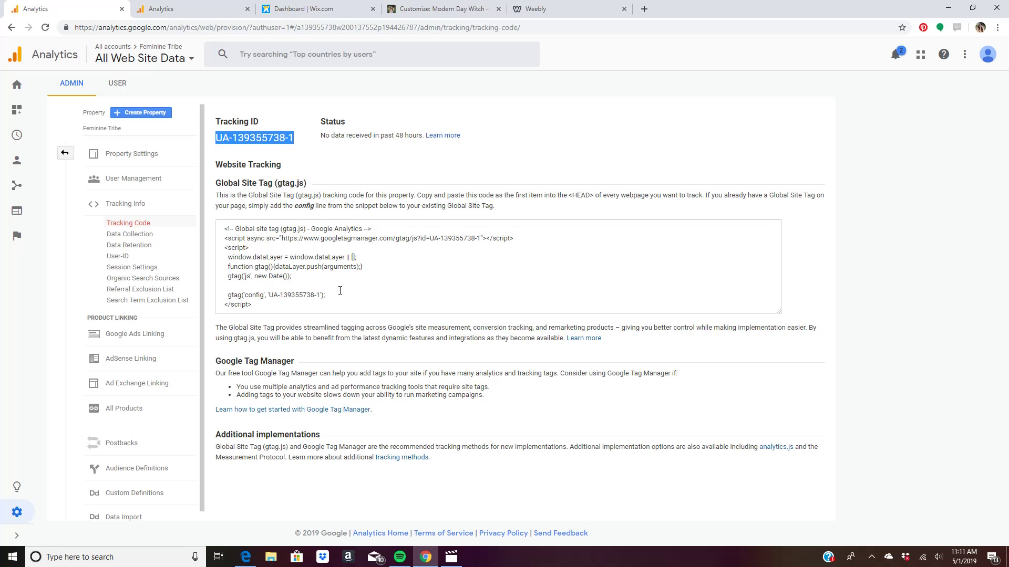
pyautogui.click(288, 303)
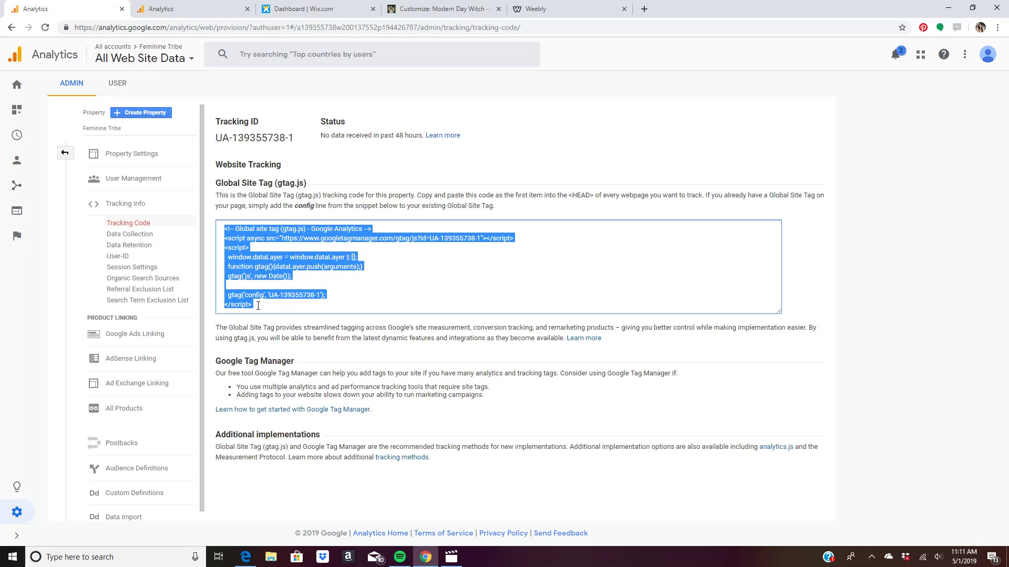
pyautogui.click(258, 306)
pyautogui.moveTo(252, 305); pyautogui.dragTo(217, 225)
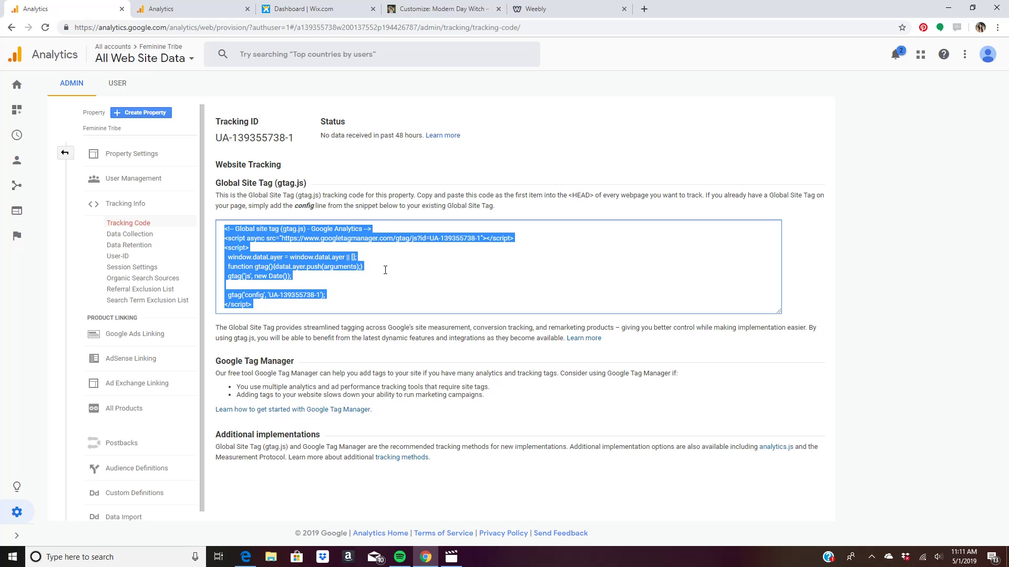
# - Switch to the Wix dashboard and open the Femininetribe site's Tracking & Analytics settings, starting from its main dashboard
pyautogui.click(336, 13)
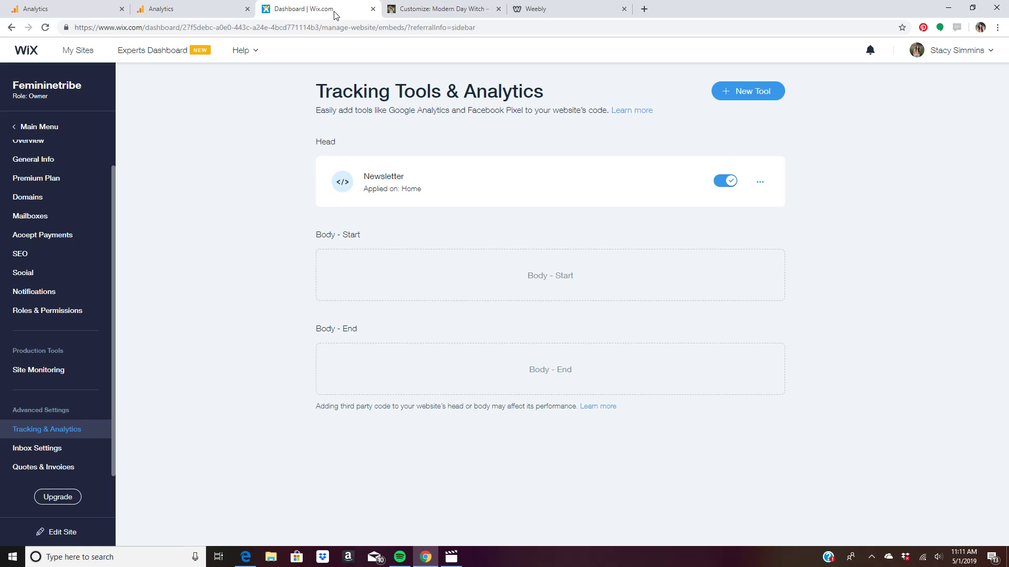
pyautogui.click(41, 89)
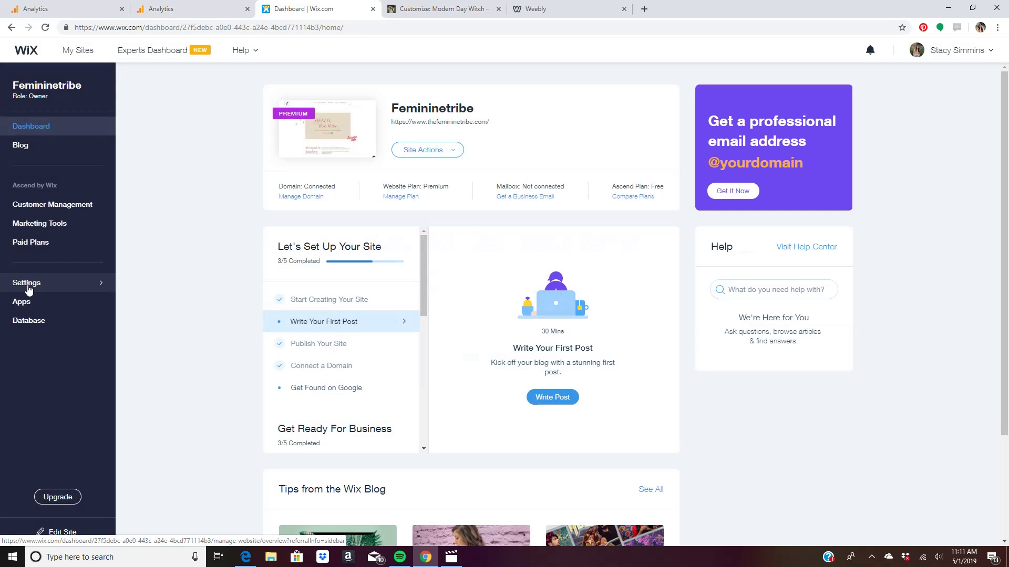
pyautogui.click(28, 290)
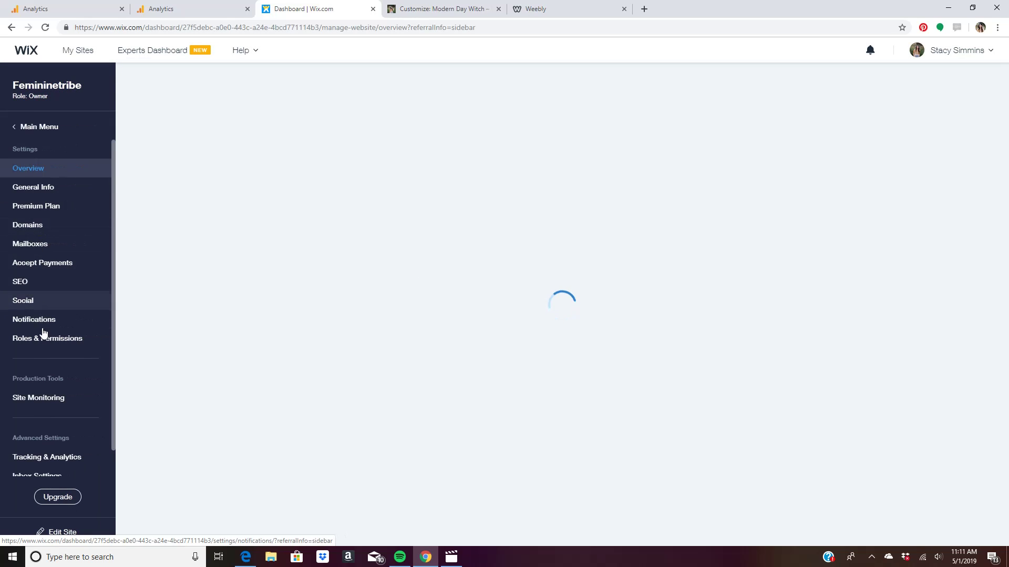
pyautogui.scroll(-1, 37, 437)
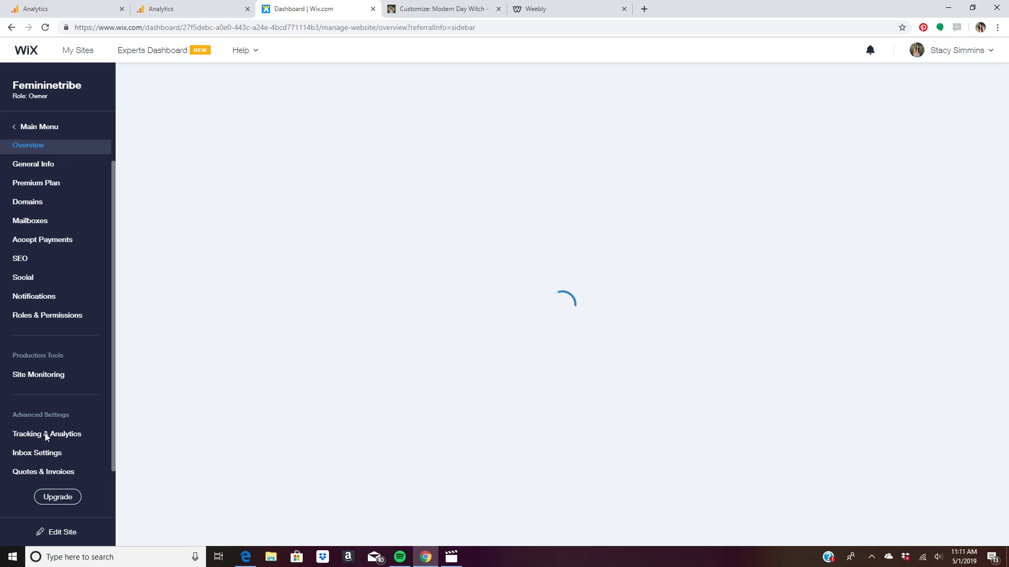
pyautogui.scroll(-1, 42, 431)
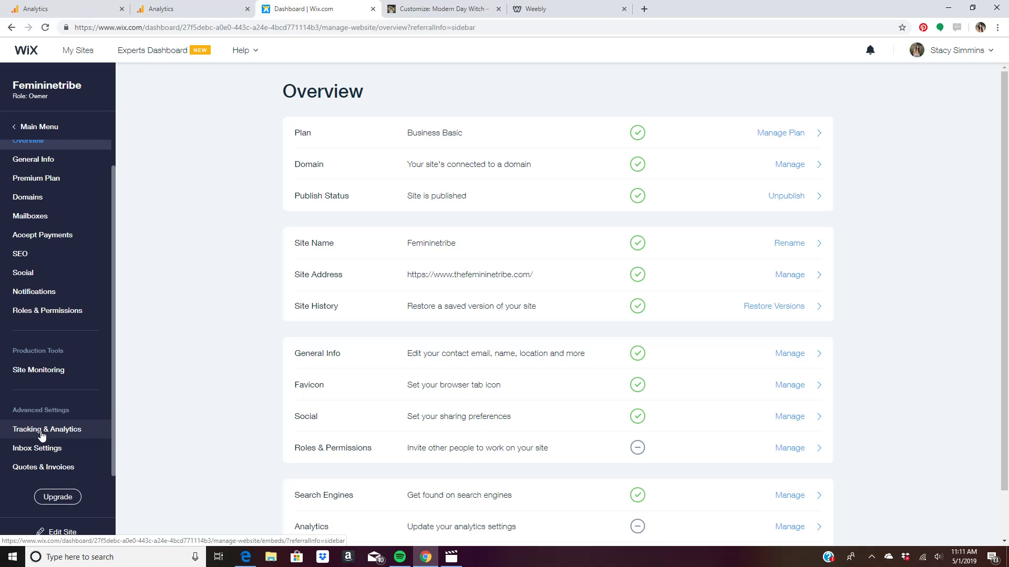
pyautogui.click(76, 432)
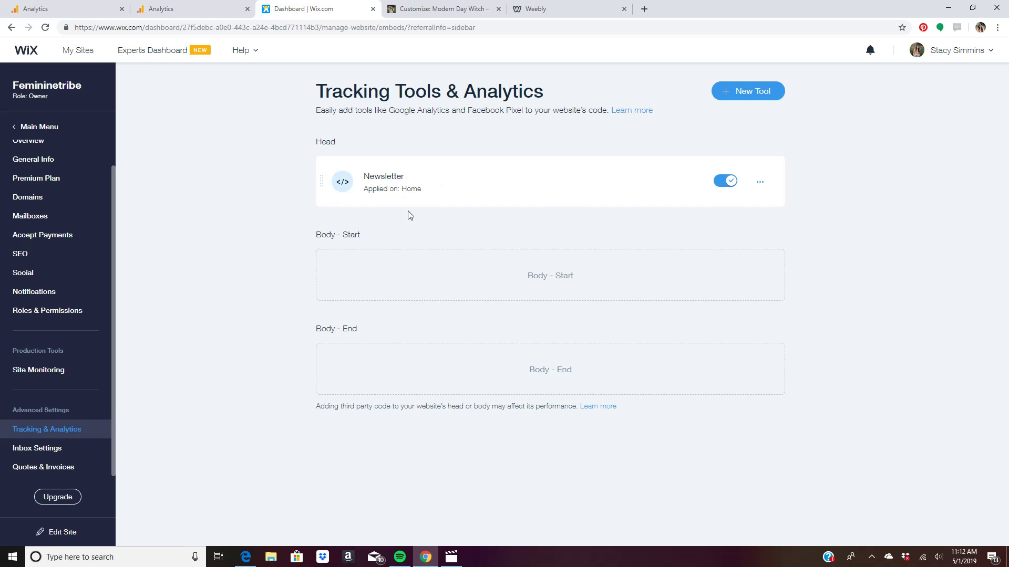
# - Start a new Google Analytics tool in Wix and copy the property's tracking ID from the Analytics tracking code page
pyautogui.click(756, 93)
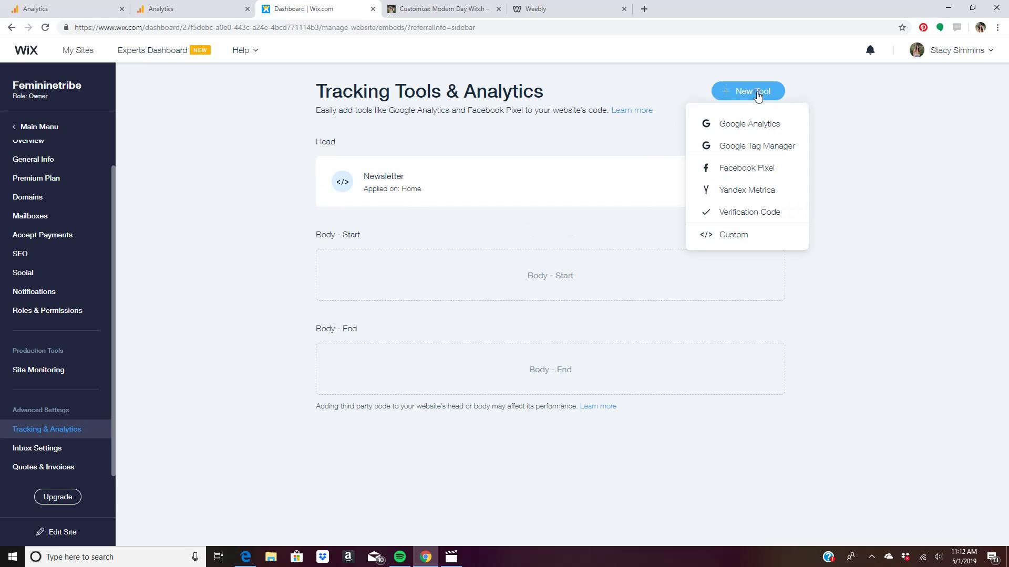
pyautogui.click(758, 126)
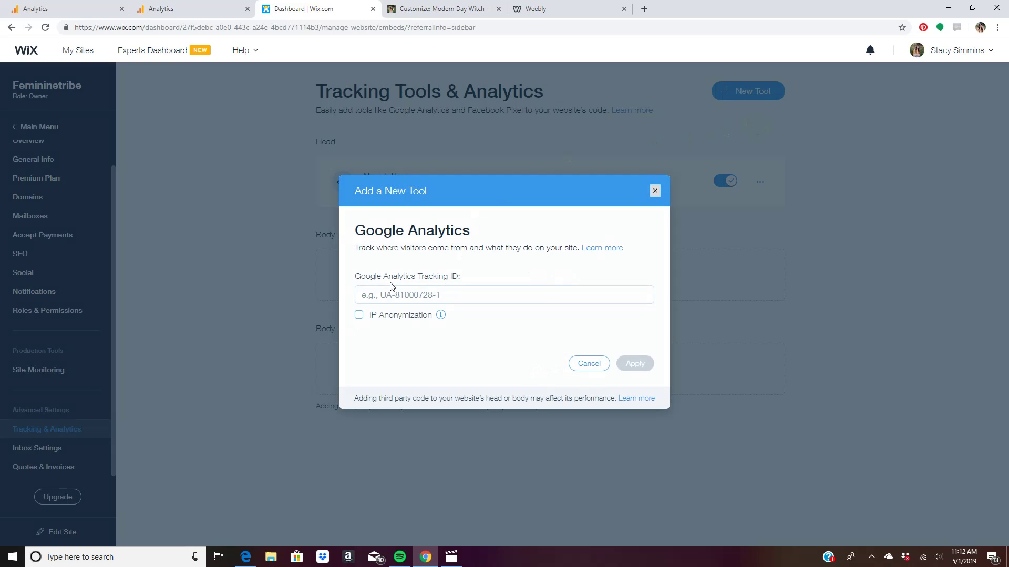
pyautogui.click(80, 14)
pyautogui.moveTo(296, 138); pyautogui.dragTo(224, 138)
pyautogui.click(241, 137)
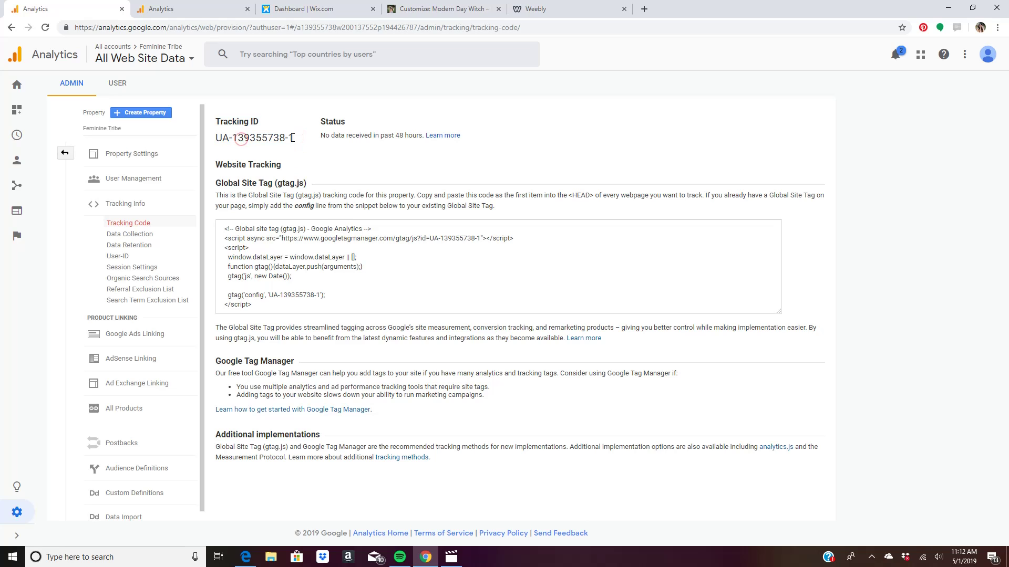
pyautogui.moveTo(294, 137); pyautogui.dragTo(219, 138)
pyautogui.rightClick(217, 138)
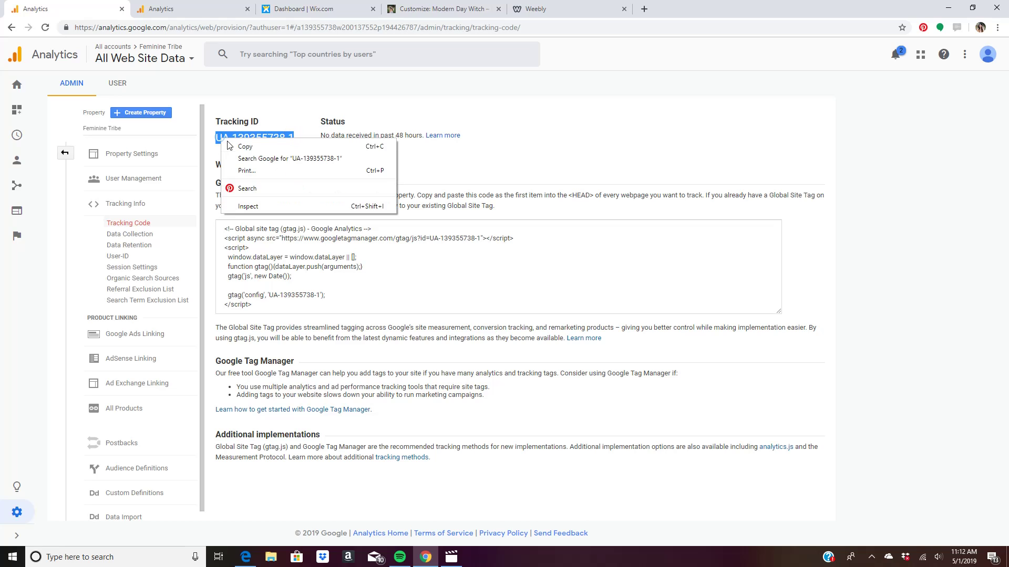
pyautogui.click(225, 143)
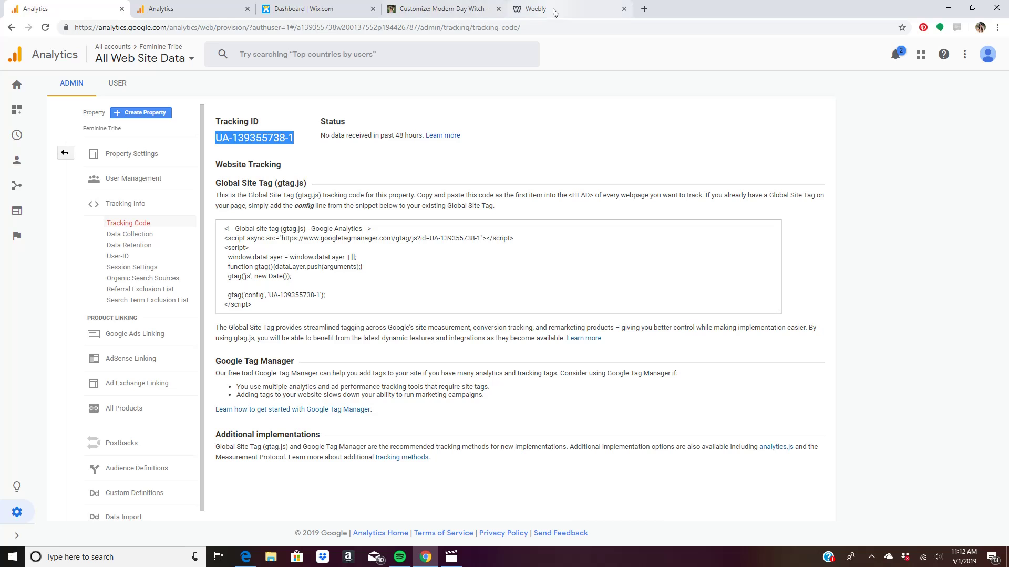
# - Paste the copied tracking ID into the Wix Google Analytics tool, enable IP Anonymization and apply the tool
pyautogui.click(333, 9)
pyautogui.click(478, 298)
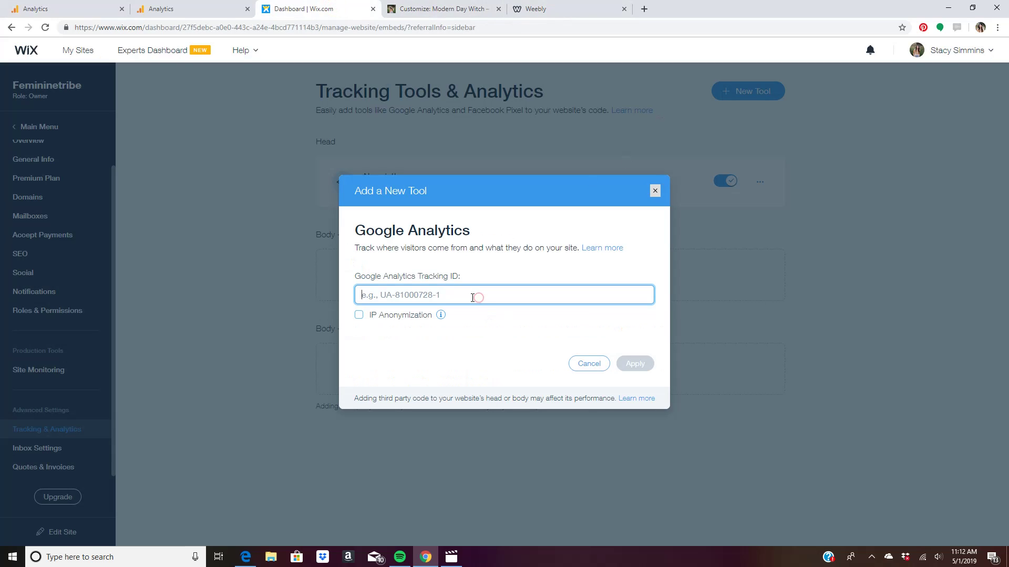
pyautogui.rightClick(473, 298)
pyautogui.click(508, 379)
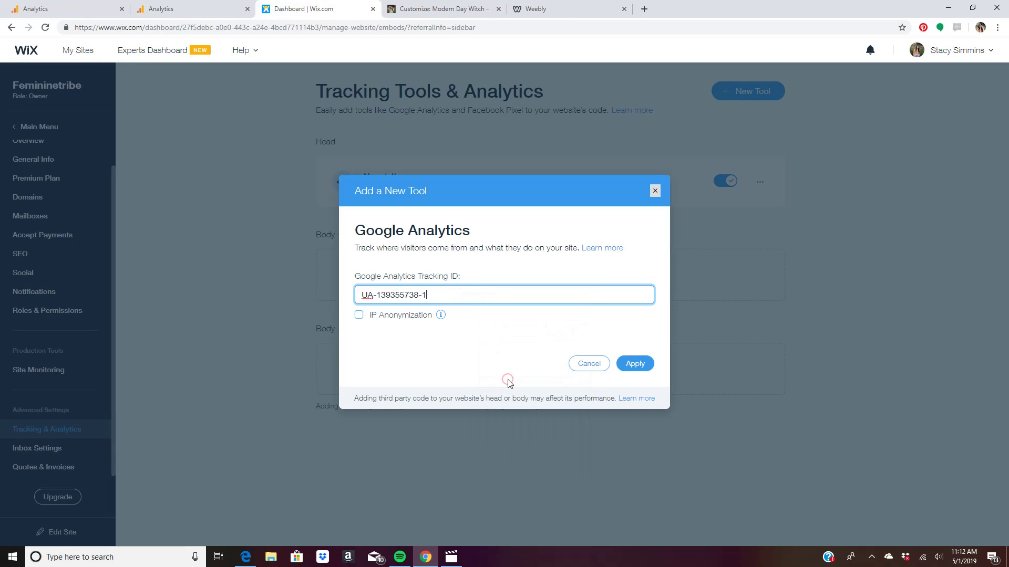
pyautogui.click(360, 317)
pyautogui.moveTo(444, 316)
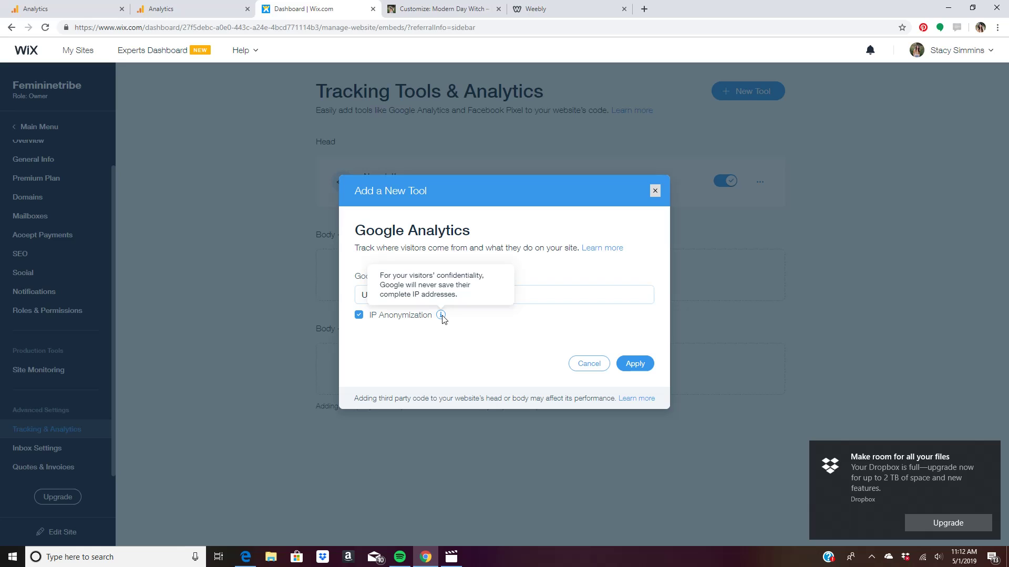
pyautogui.click(634, 363)
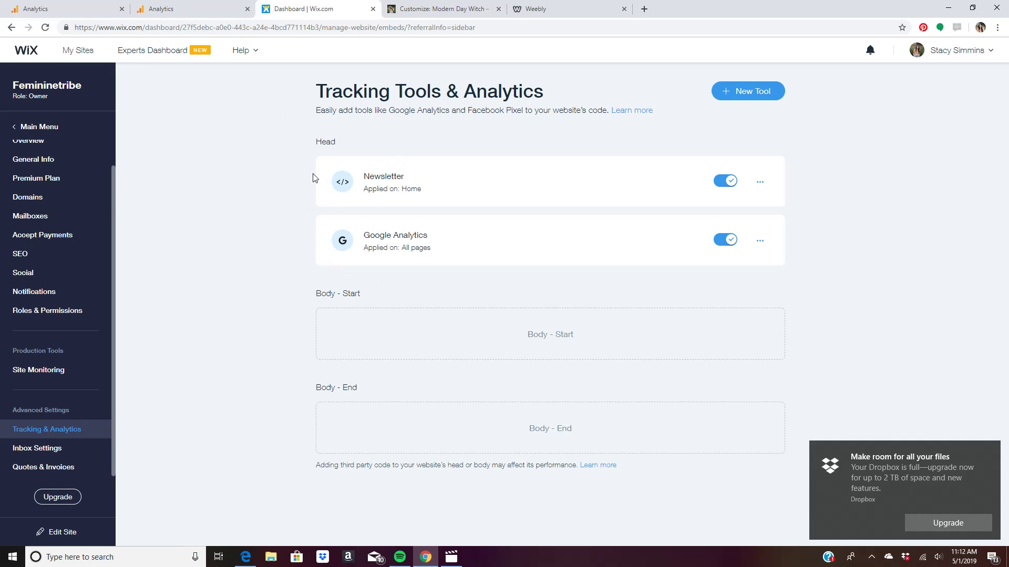
# - Examine the Google Analytics Home reports on users, visit times, acquisition, location, visited pages, active-user trends and devices
pyautogui.click(190, 13)
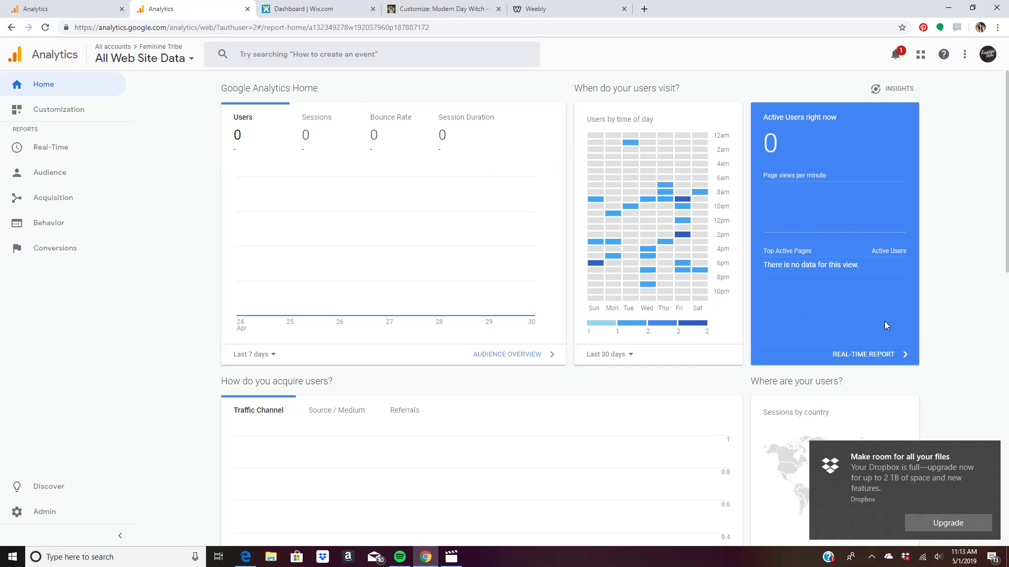
pyautogui.scroll(-4, 929, 400)
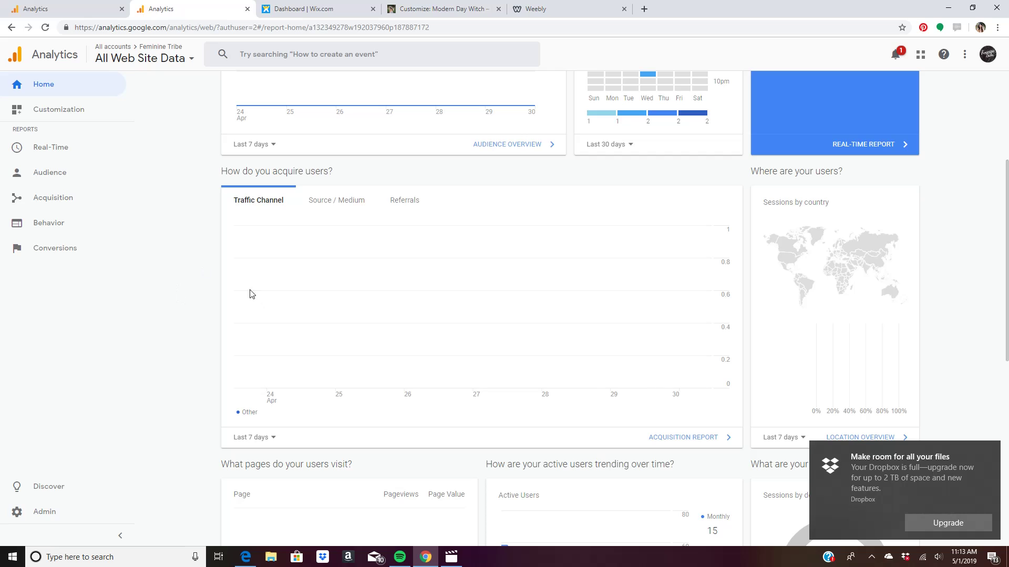
pyautogui.scroll(-3, 247, 292)
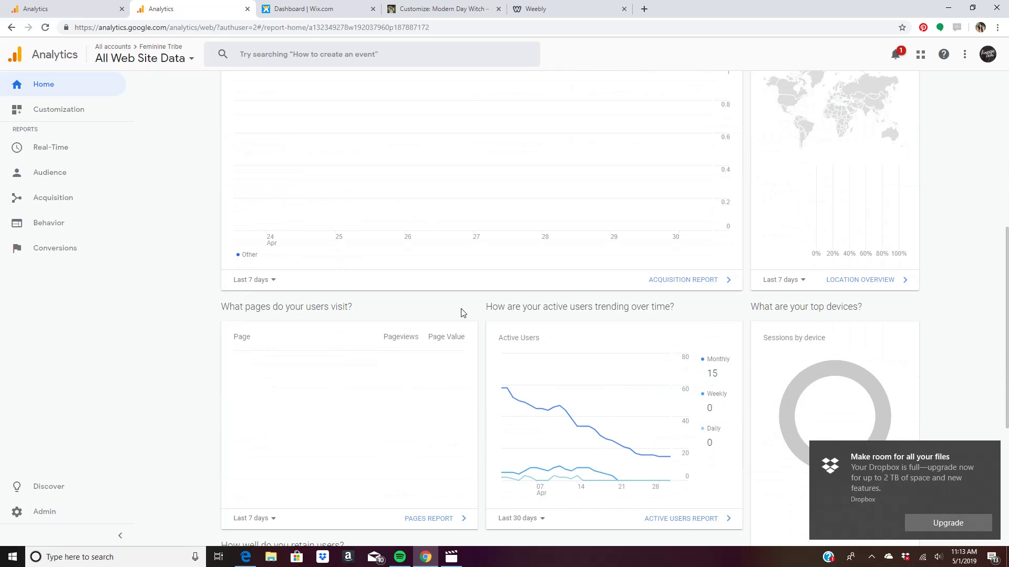
pyautogui.scroll(3, 453, 317)
pyautogui.scroll(4, 454, 318)
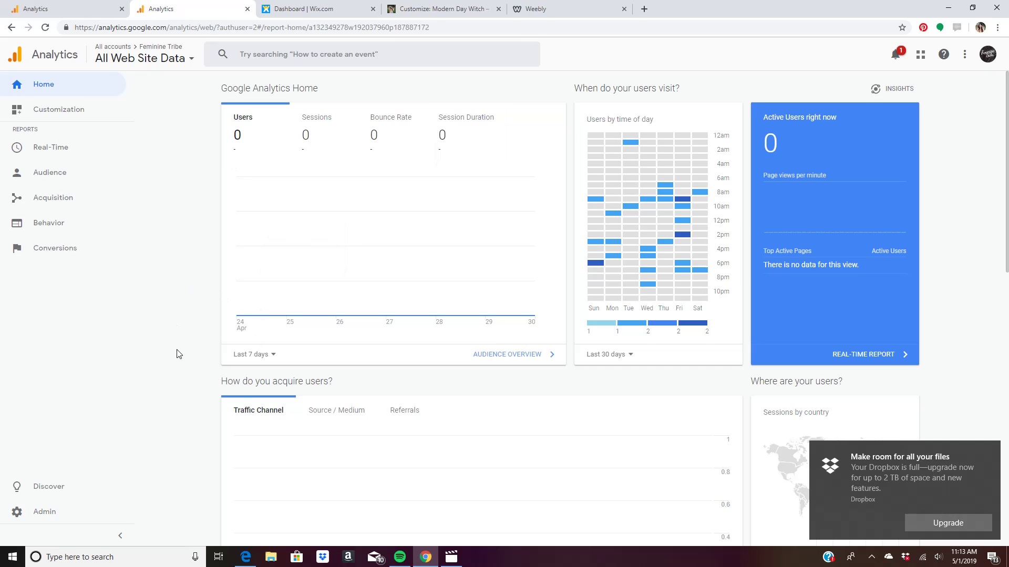
pyautogui.scroll(-2, 178, 354)
pyautogui.scroll(-4, 185, 347)
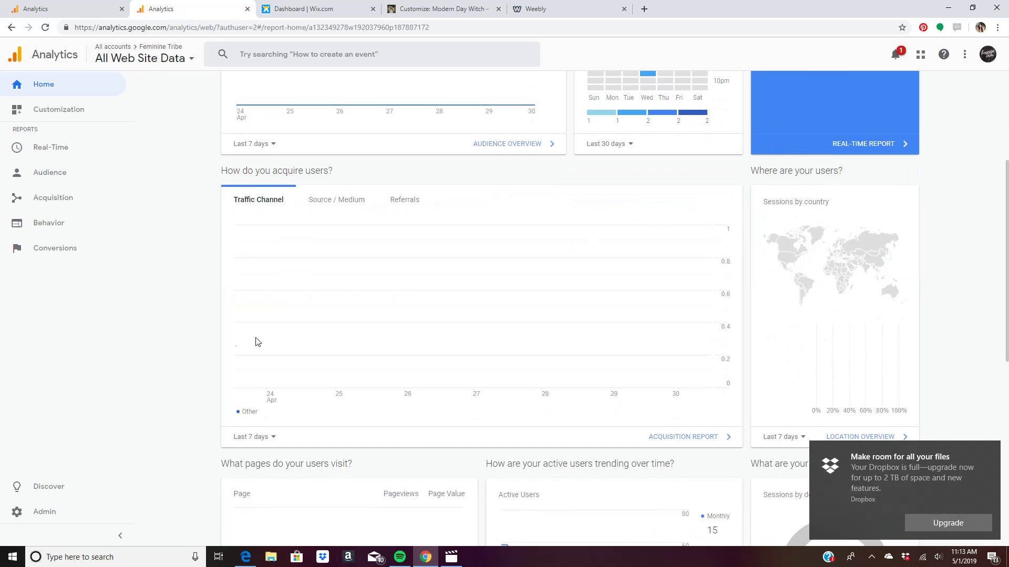
pyautogui.moveTo(859, 146)
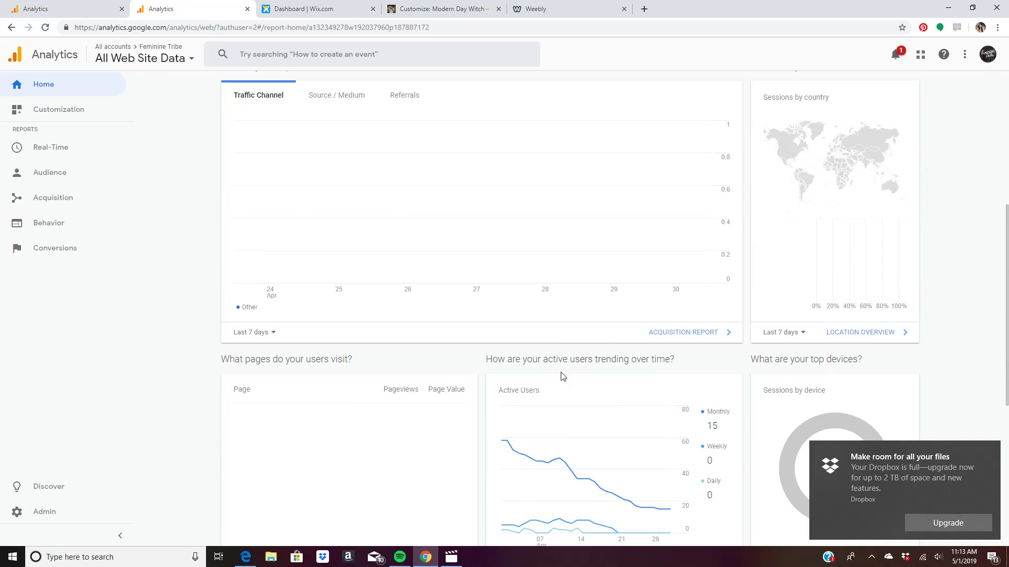
pyautogui.scroll(-3, 220, 365)
pyautogui.scroll(4, 220, 366)
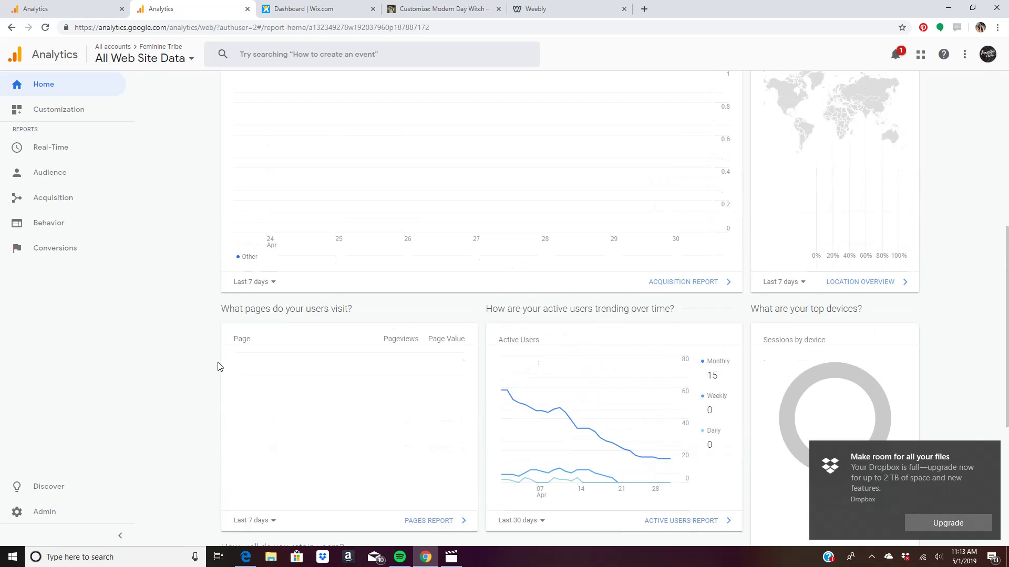
pyautogui.scroll(3, 219, 366)
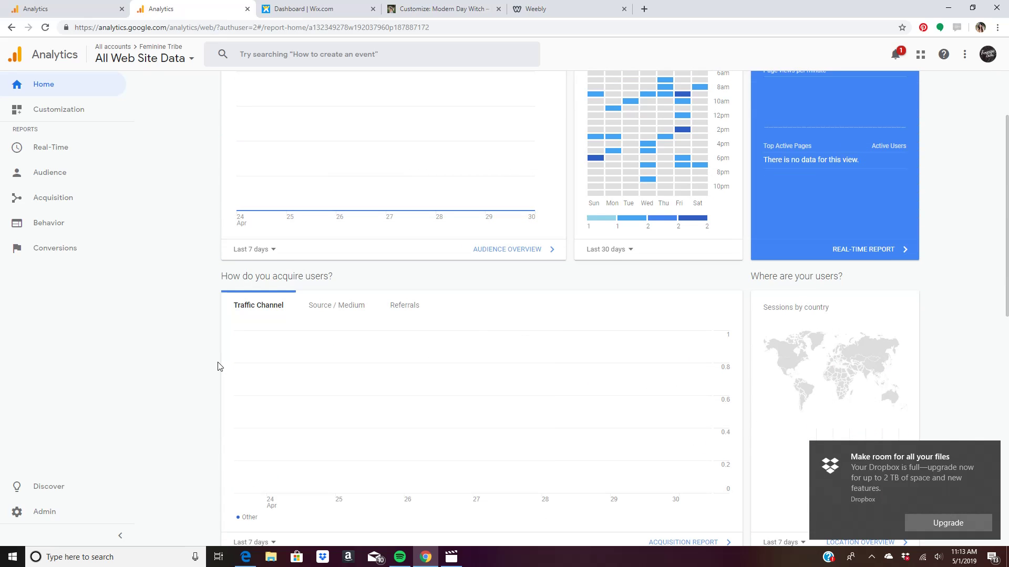
pyautogui.scroll(2, 220, 366)
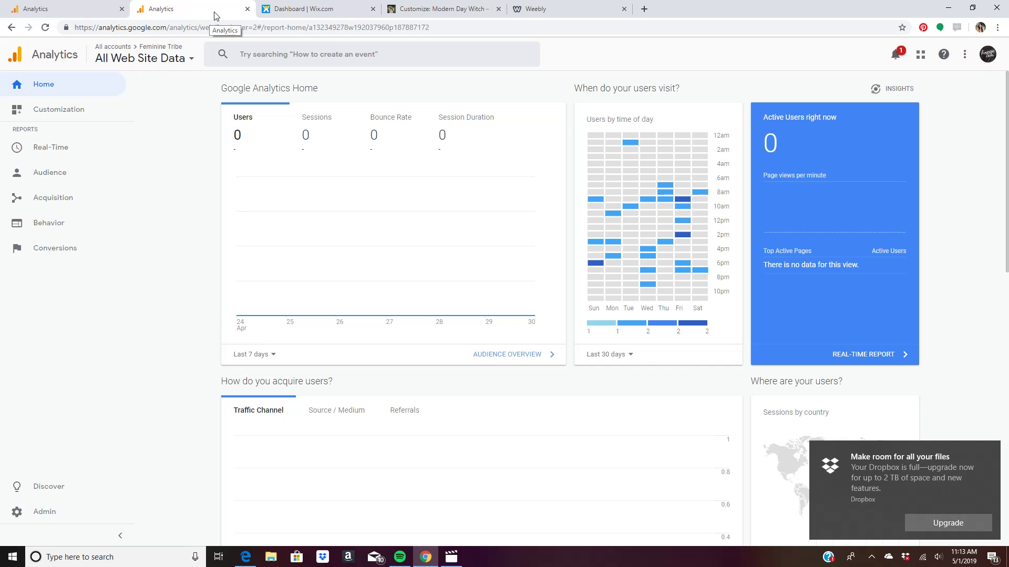
# - Switch to the Weebly editor and open the site's SEO settings from its main editing view, with the Footer Code field ready
pyautogui.click(323, 9)
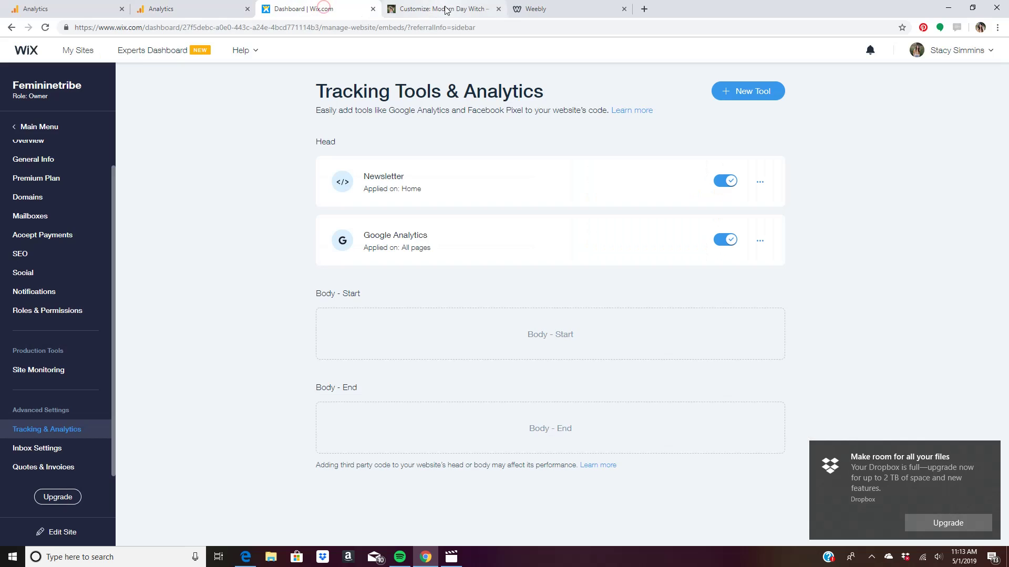
pyautogui.click(567, 11)
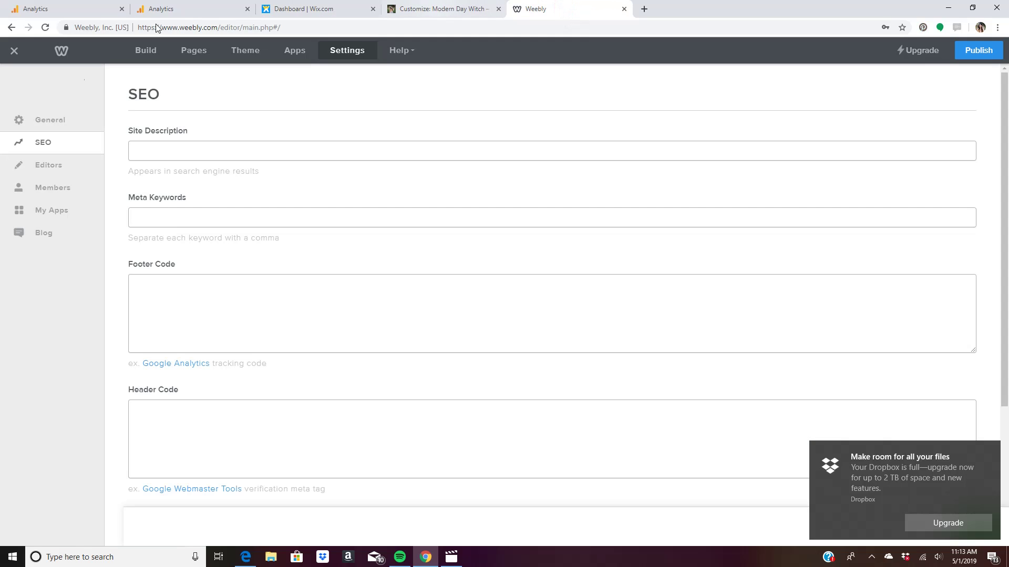
pyautogui.click(13, 51)
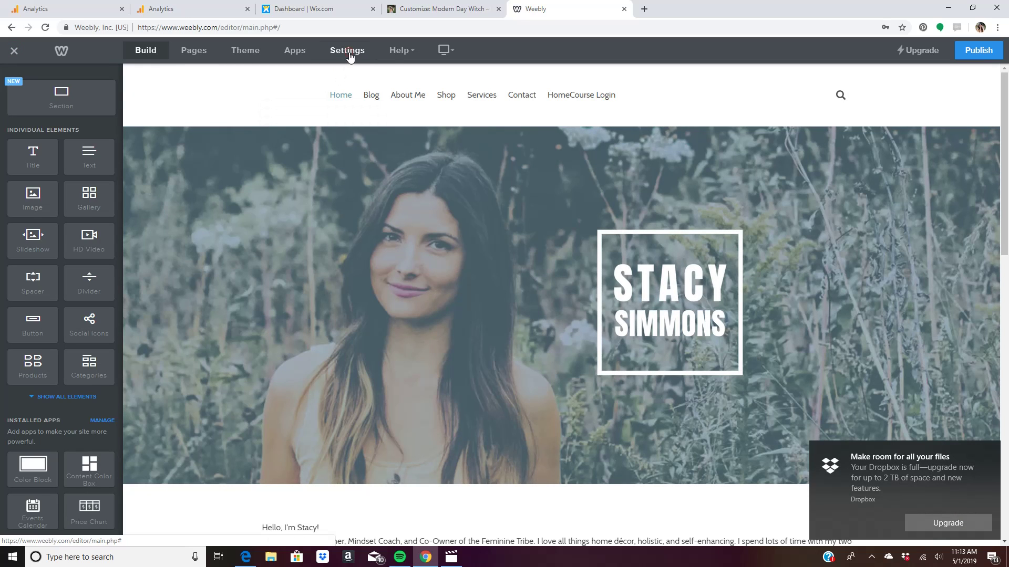
pyautogui.click(349, 53)
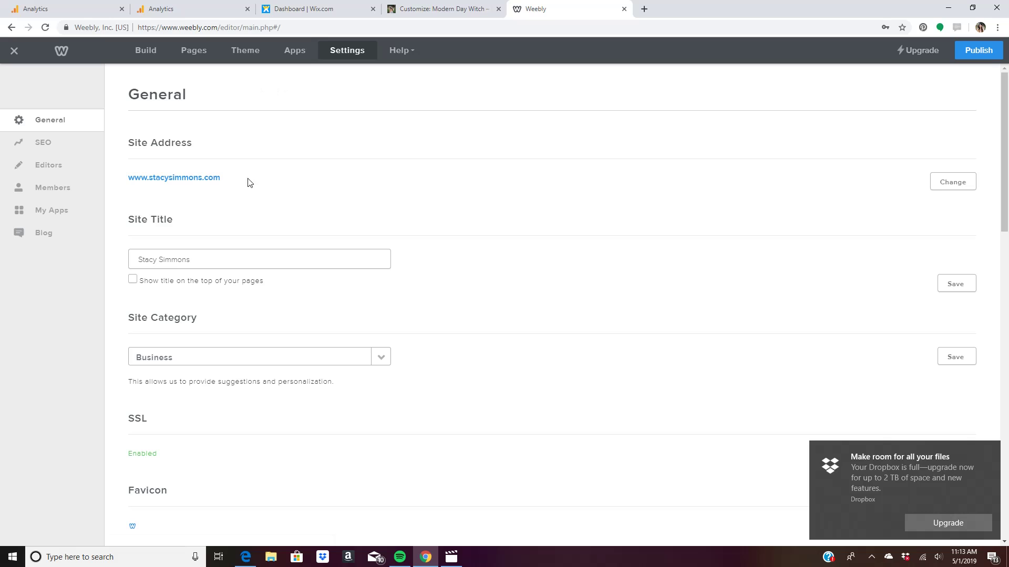
pyautogui.click(40, 143)
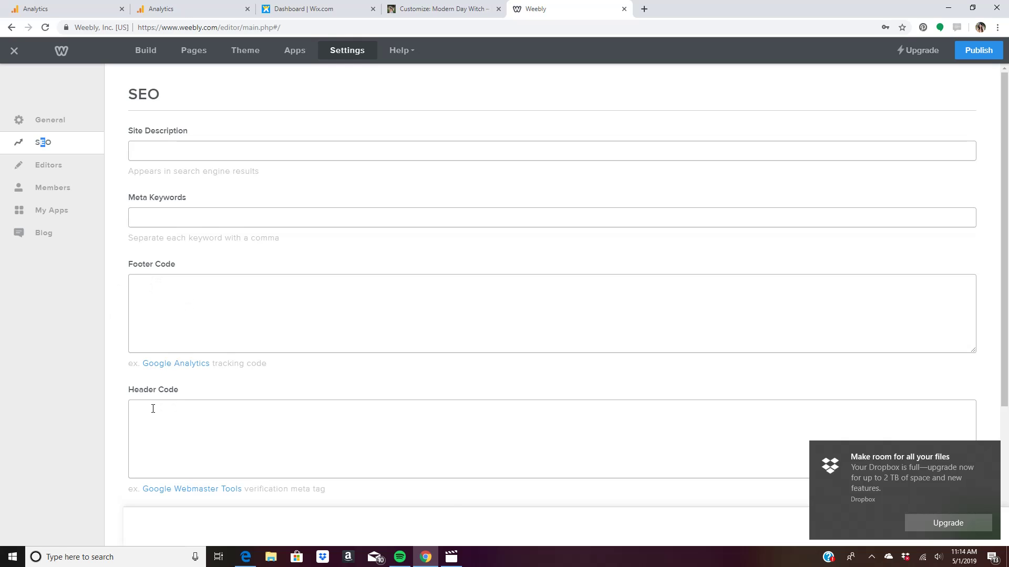
pyautogui.scroll(-2, 152, 409)
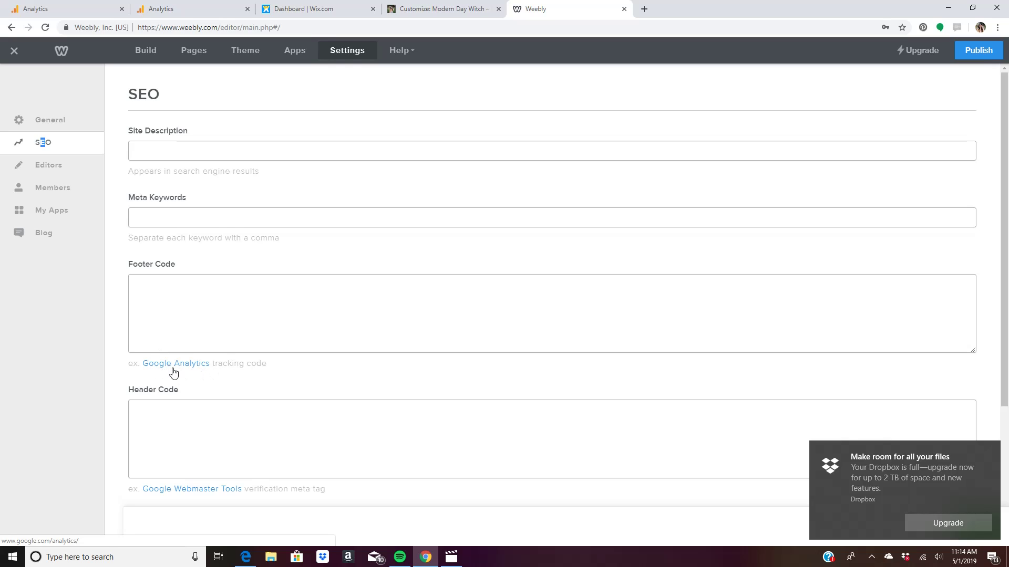
pyautogui.click(157, 279)
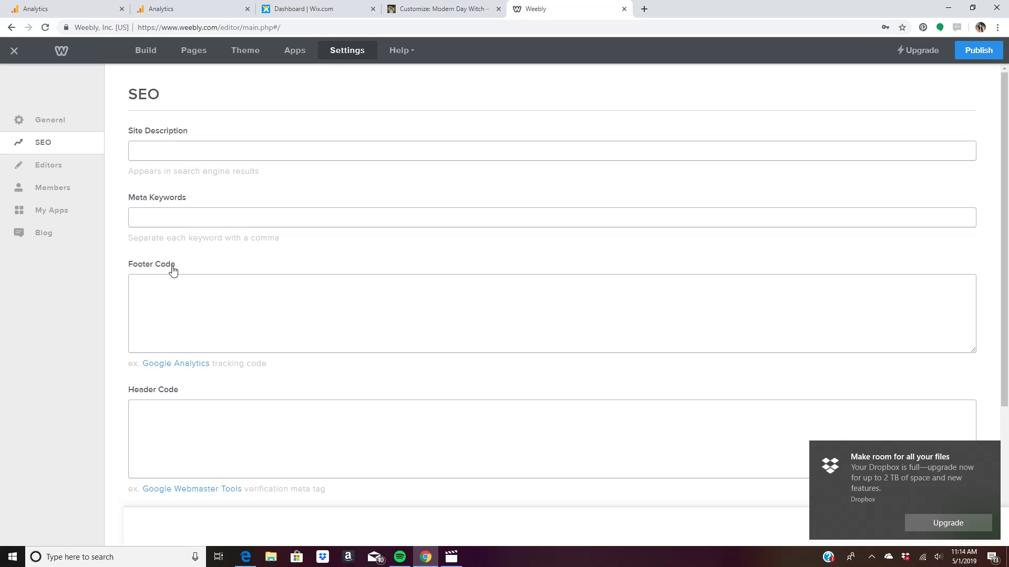
# - Copy the full Global Site Tag (gtag.js) snippet from the Google Analytics tracking code page
pyautogui.click(69, 9)
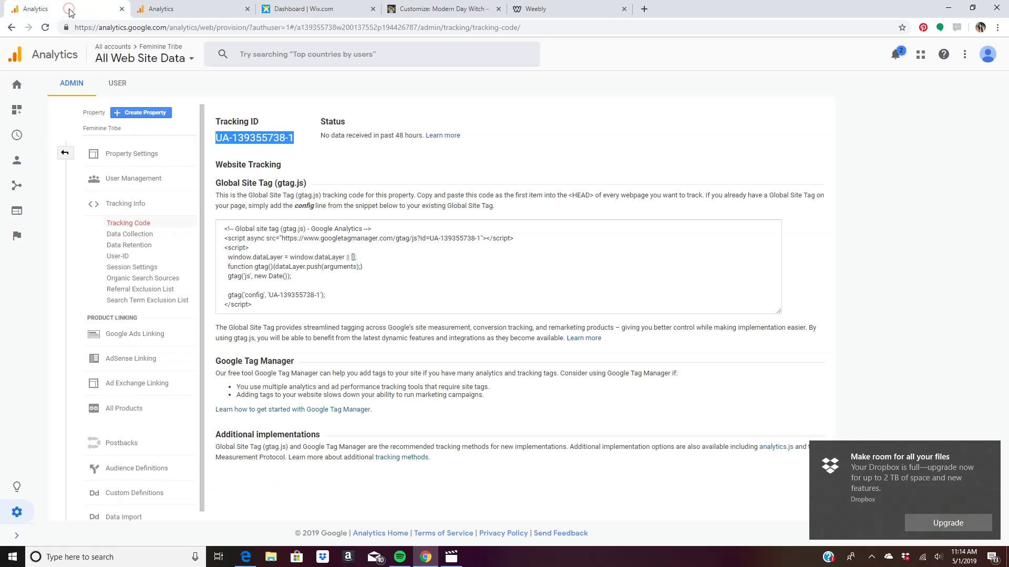
pyautogui.click(287, 265)
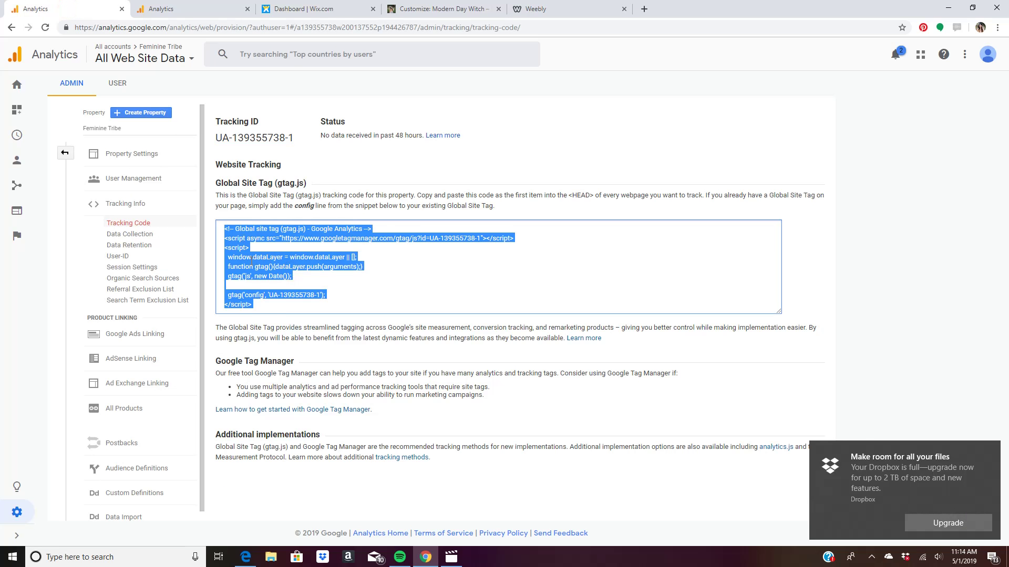
pyautogui.rightClick(248, 264)
pyautogui.click(267, 269)
# - Paste the copied Google Analytics tracking code into Weebly's Footer Code field and save the SEO settings
pyautogui.click(571, 13)
pyautogui.rightClick(219, 295)
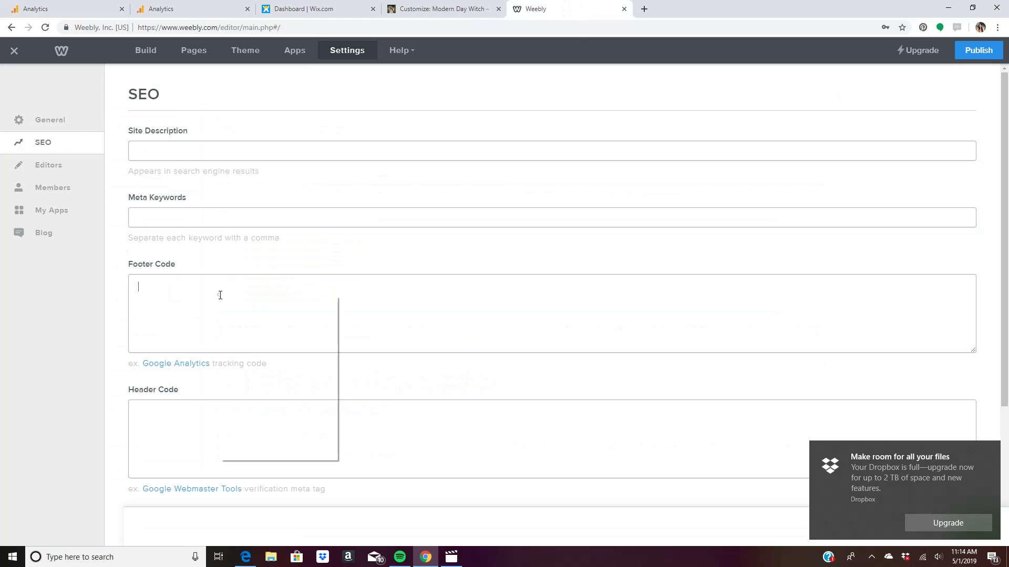
pyautogui.click(254, 378)
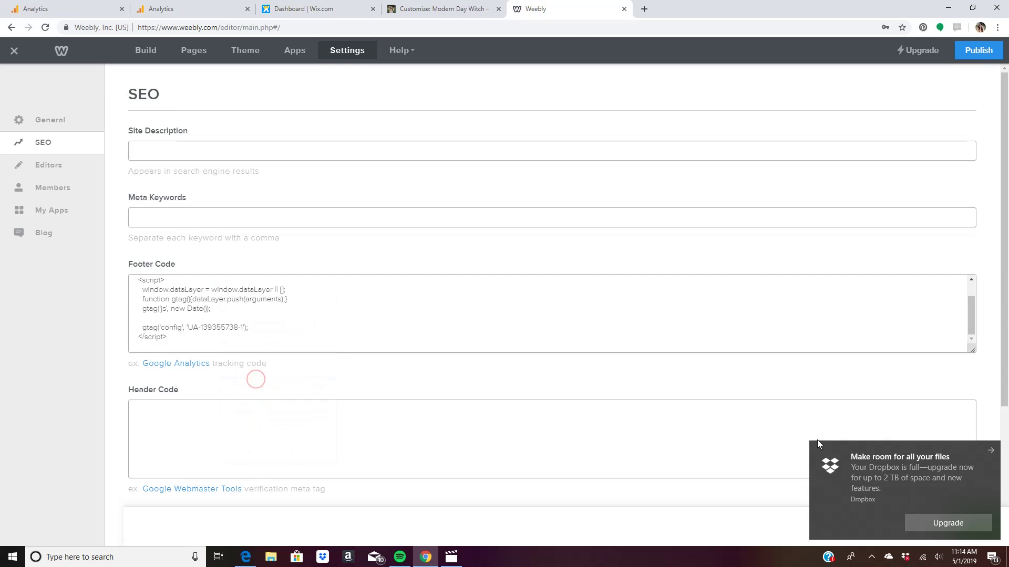
pyautogui.click(991, 451)
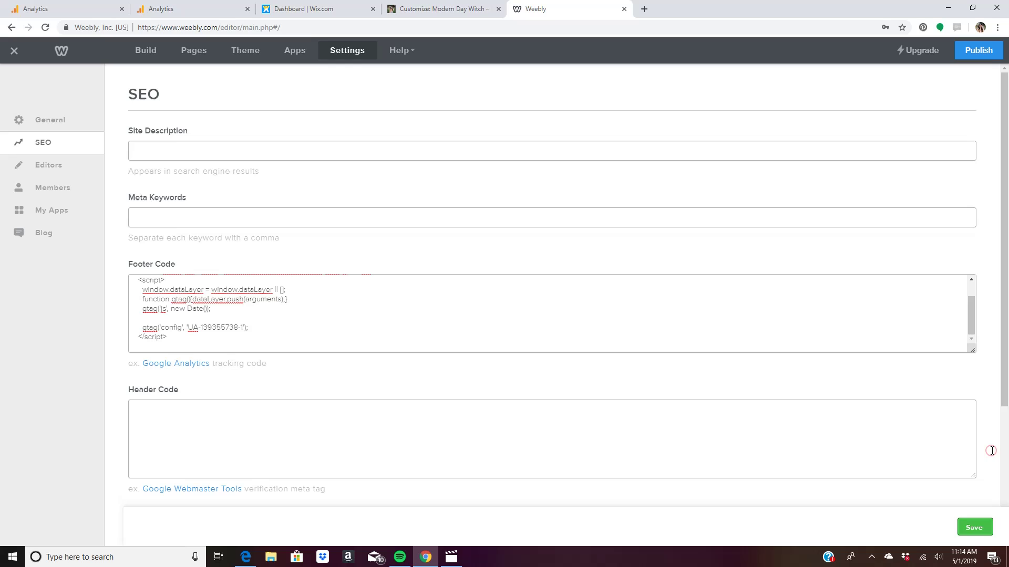
pyautogui.click(973, 528)
# - Switch to the Modern Day Witch WordPress site, leave the theme customizer and open the installed Google Analytics for WordPress by MonsterInsights plugin's settings
pyautogui.click(434, 13)
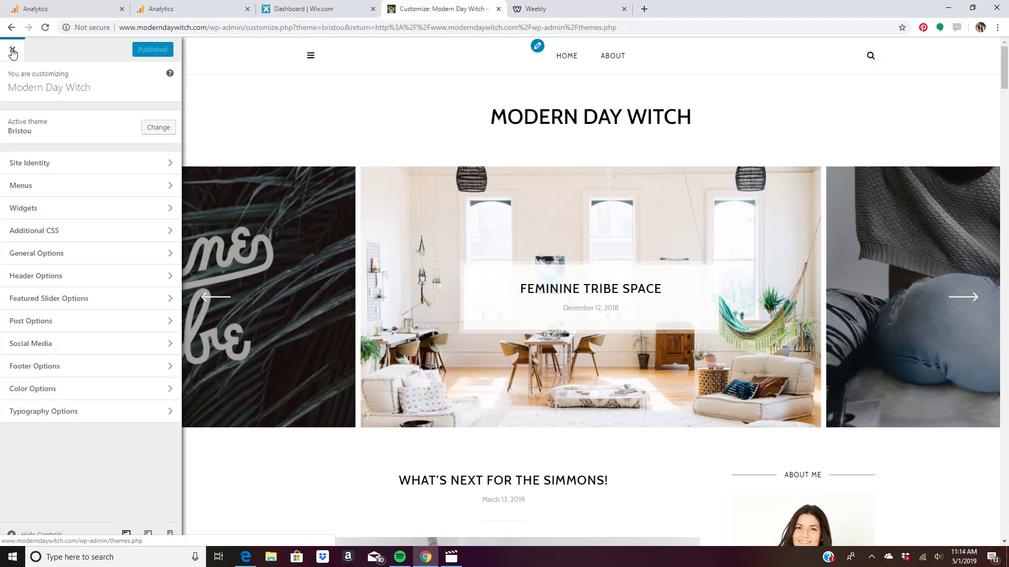
pyautogui.click(11, 51)
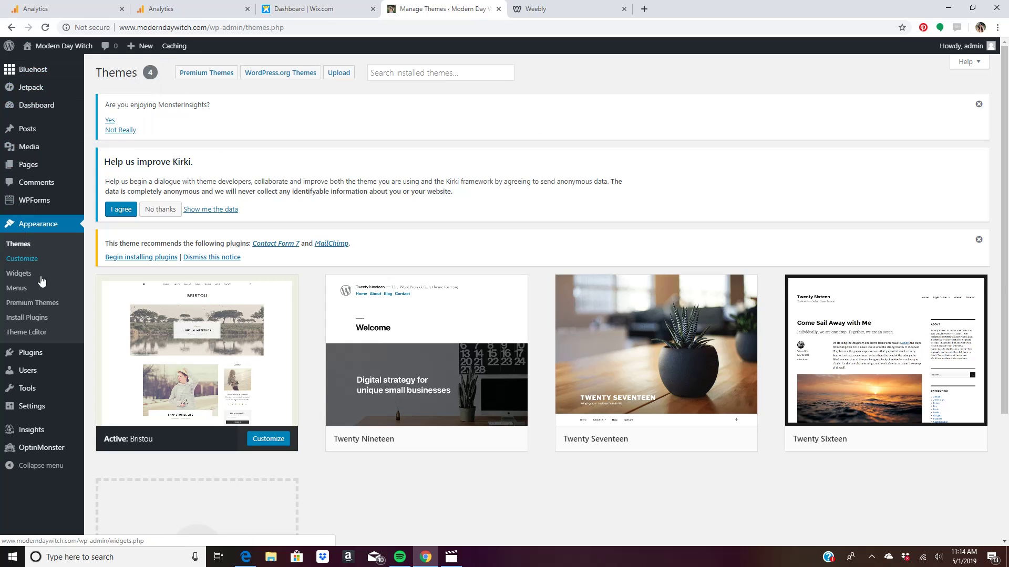
pyautogui.click(36, 357)
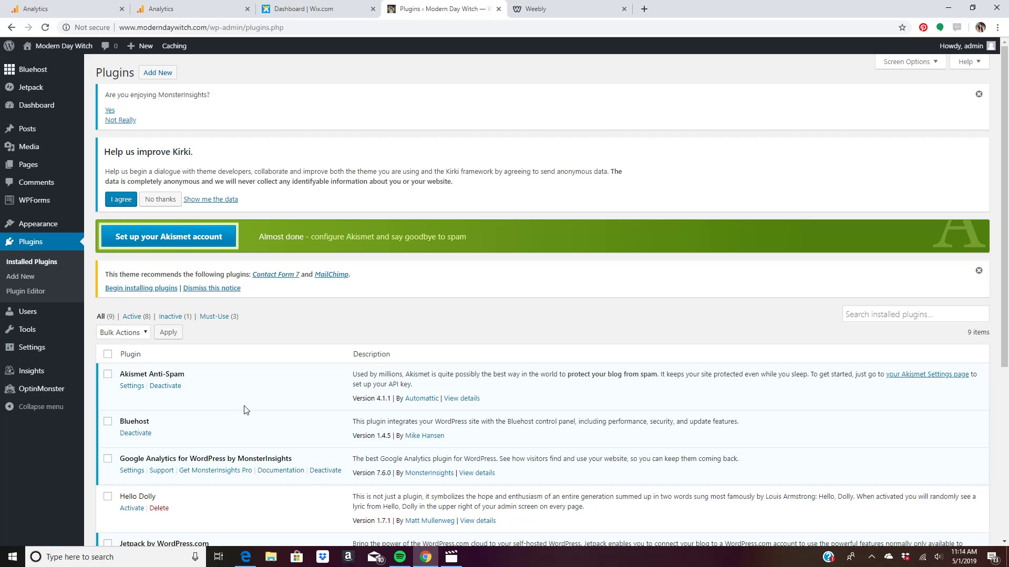
pyautogui.scroll(-1, 244, 410)
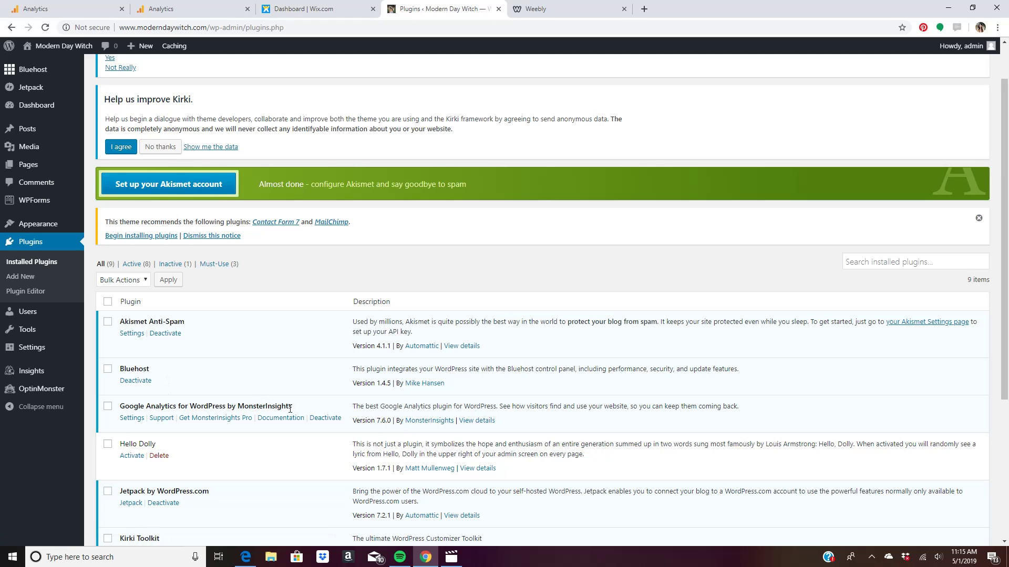
pyautogui.moveTo(292, 406); pyautogui.dragTo(123, 409)
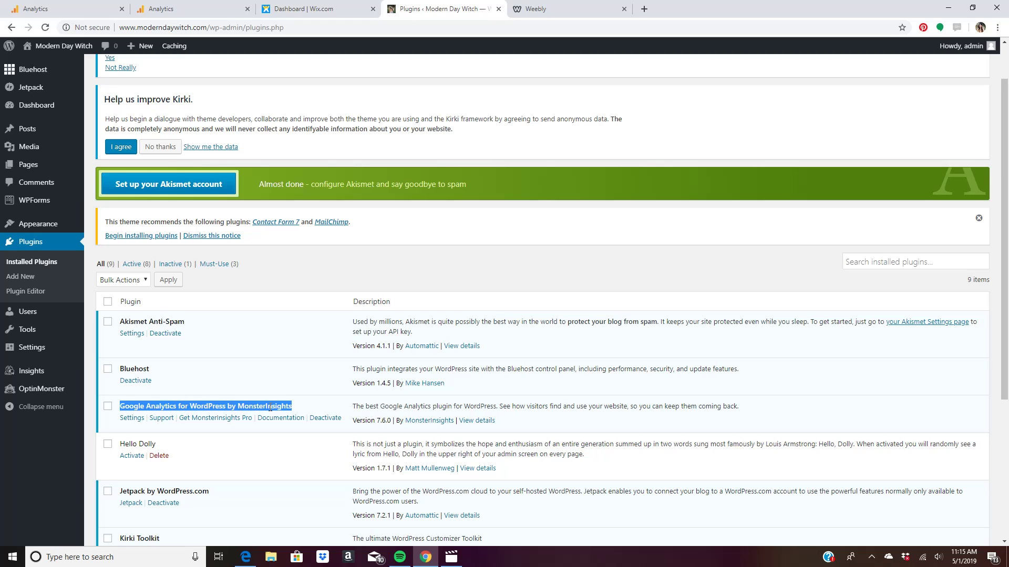
pyautogui.click(136, 420)
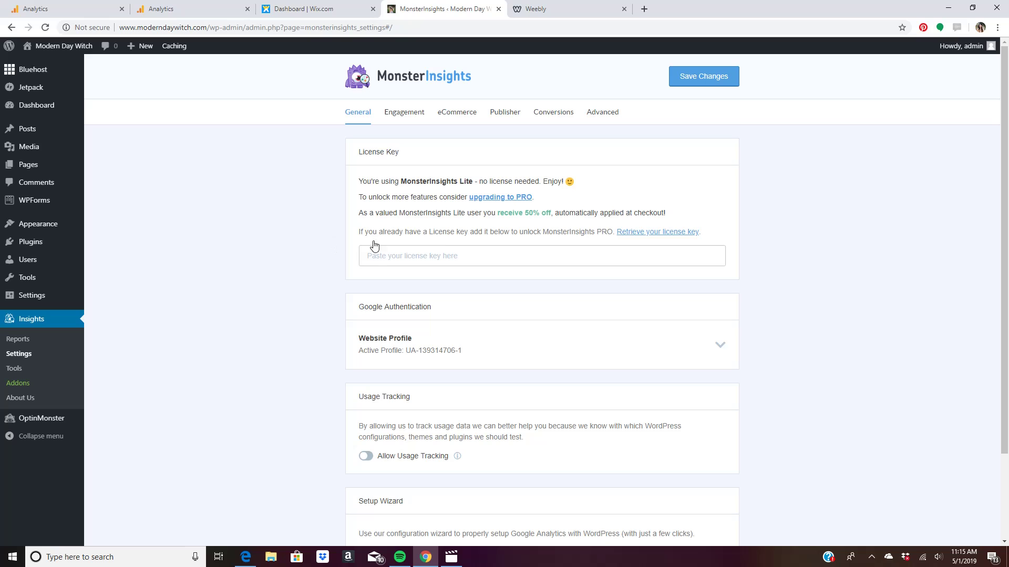
# - Examine MonsterInsights' Google Authentication profile, Setup Wizard option and Engagement settings, including the explanation of Anonymize IP Addresses
pyautogui.moveTo(360, 306); pyautogui.dragTo(434, 313)
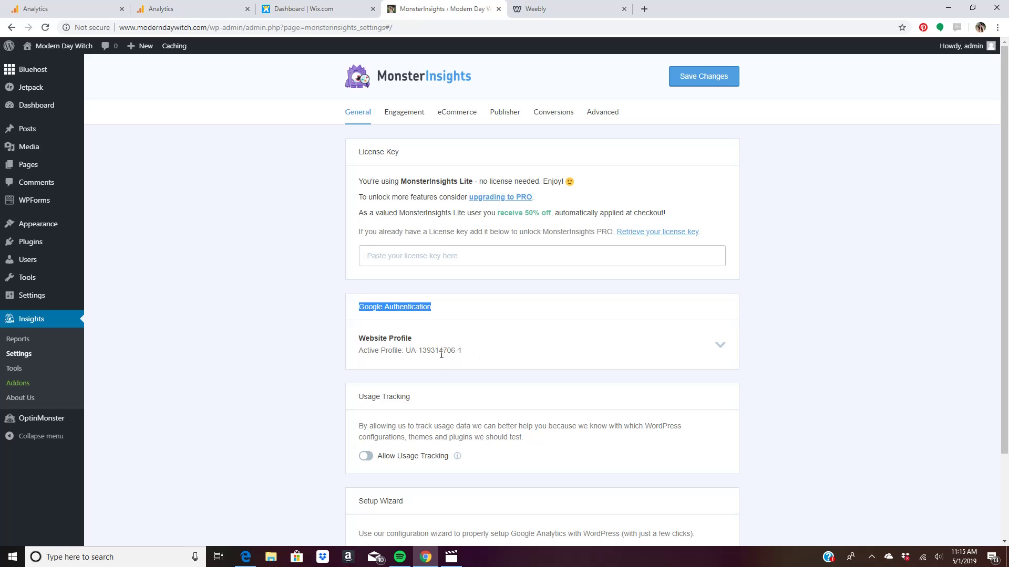
pyautogui.moveTo(461, 350); pyautogui.dragTo(411, 351)
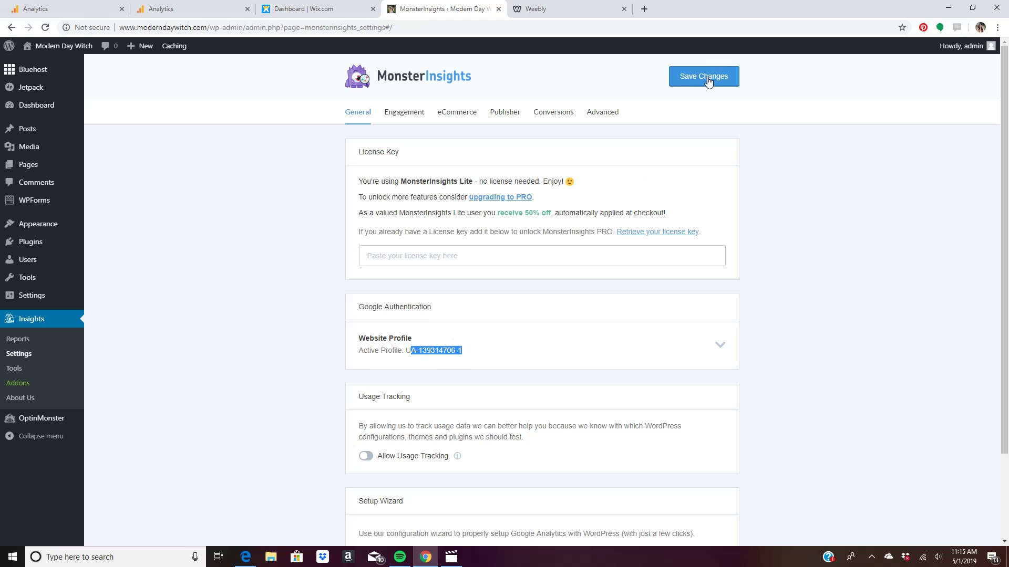
pyautogui.scroll(-2, 464, 391)
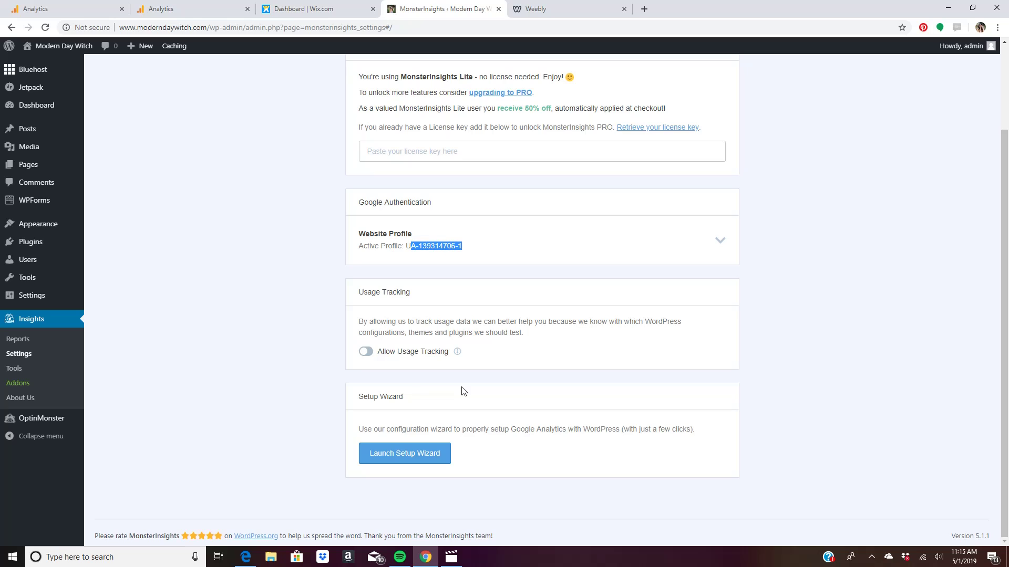
pyautogui.scroll(2, 464, 392)
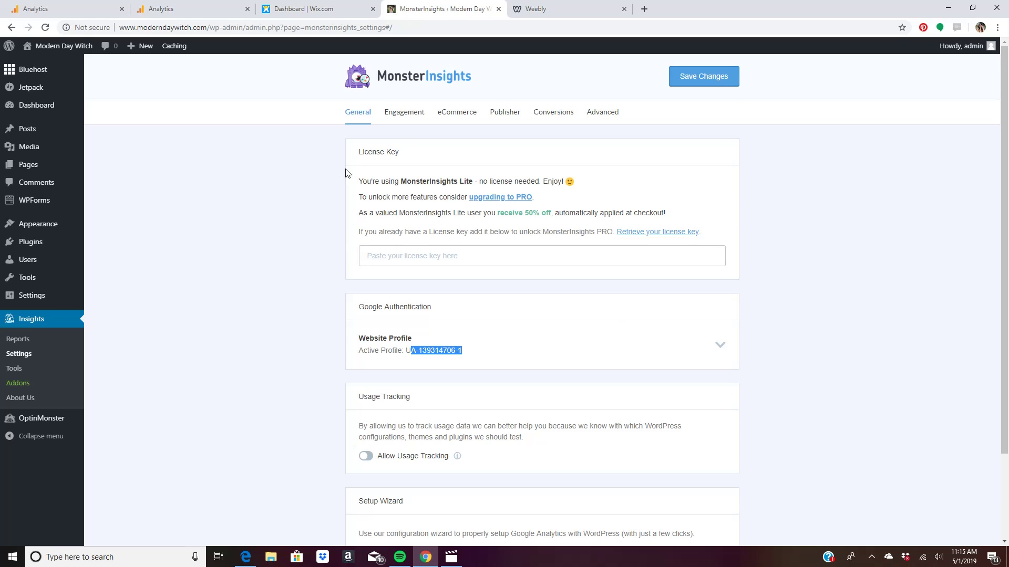
pyautogui.click(404, 117)
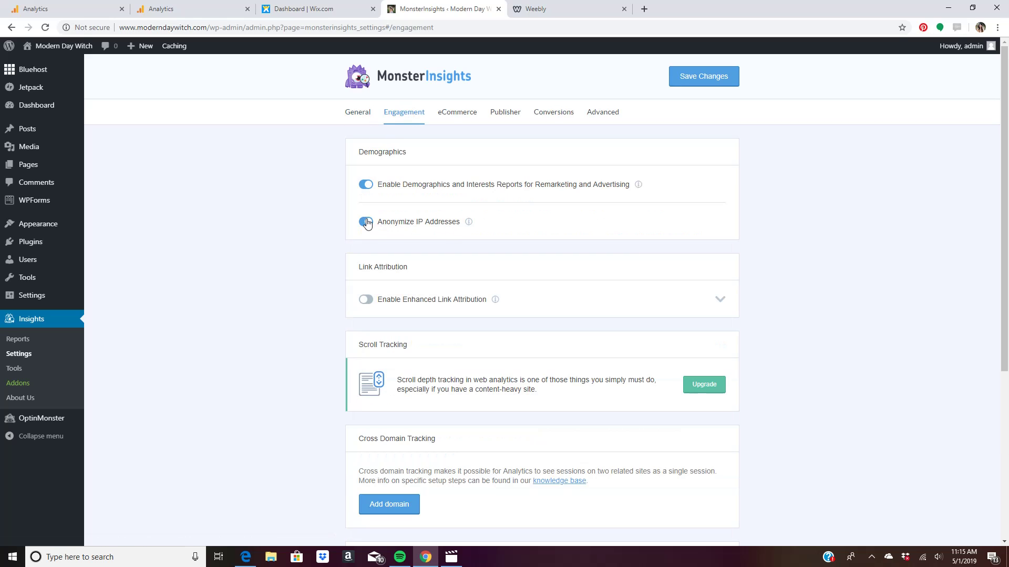
pyautogui.moveTo(469, 225)
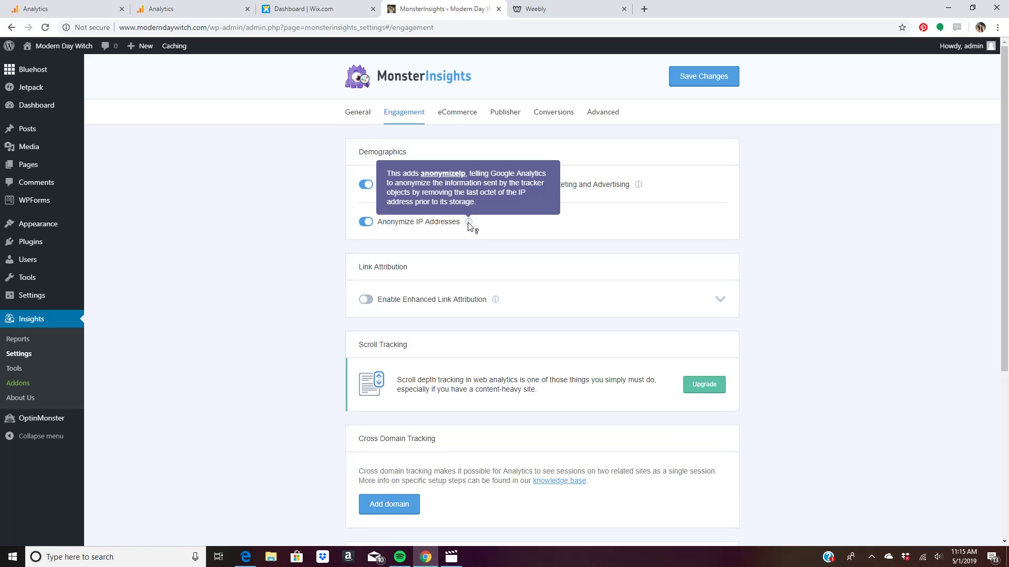